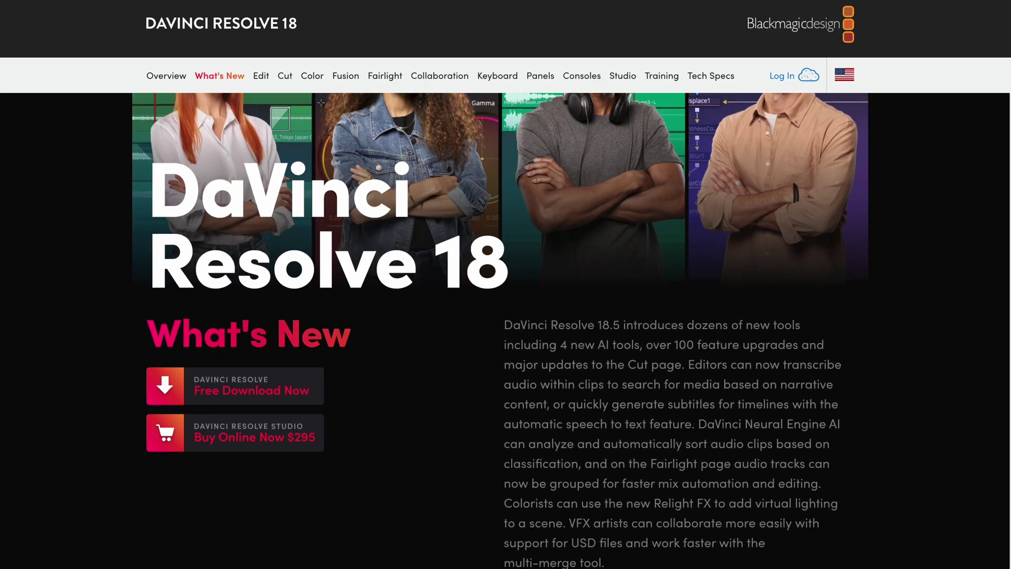
Step: Scroll the What's New page to the Shared Project Libraries and Remote Monitoring sections
{"action": "scroll", "coordinate": [506, 327], "scroll_direction": "down", "scroll_amount": 10}
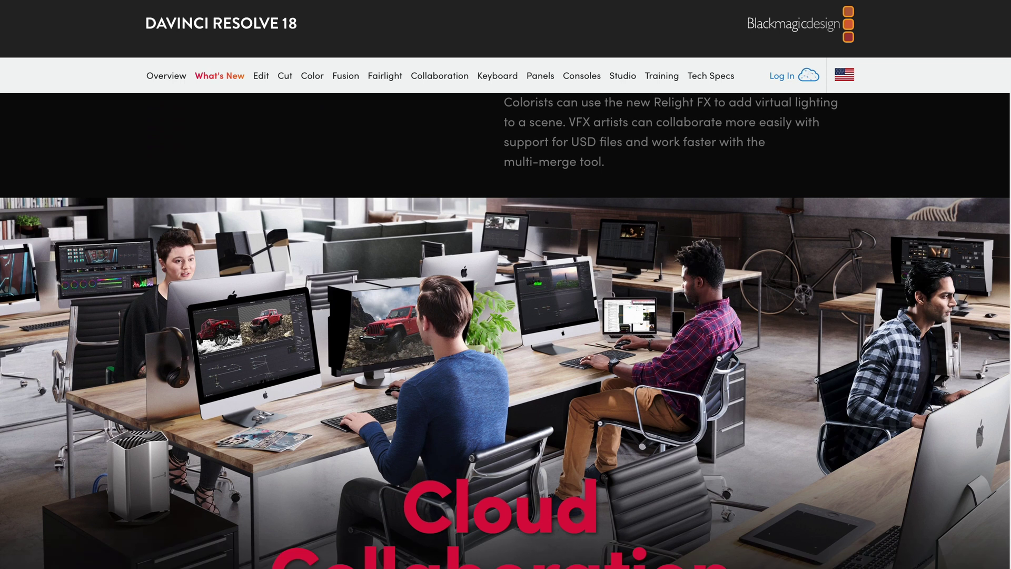
{"action": "scroll", "coordinate": [506, 327], "scroll_direction": "down", "scroll_amount": 15}
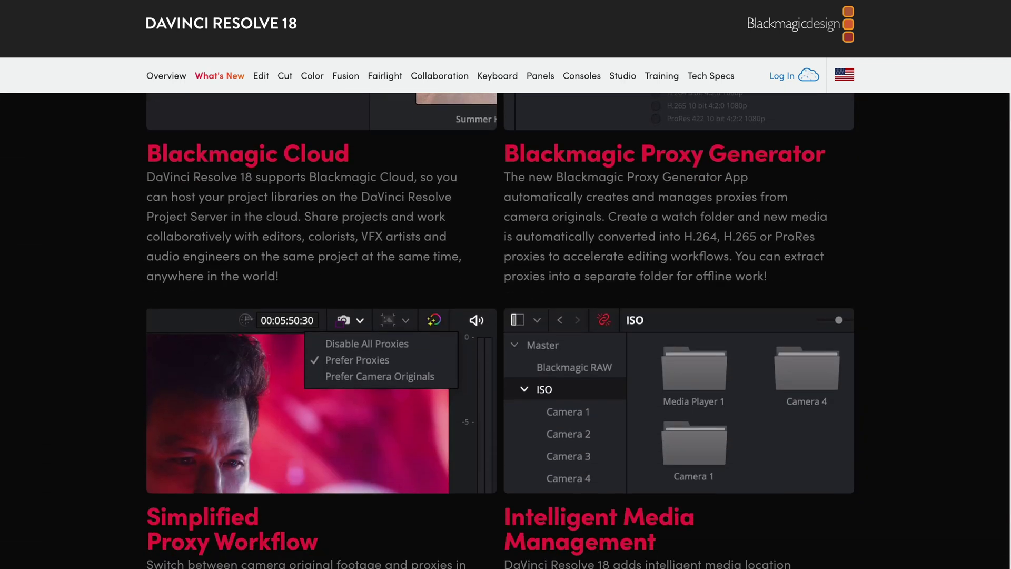
{"action": "scroll", "coordinate": [506, 327], "scroll_direction": "down", "scroll_amount": 10}
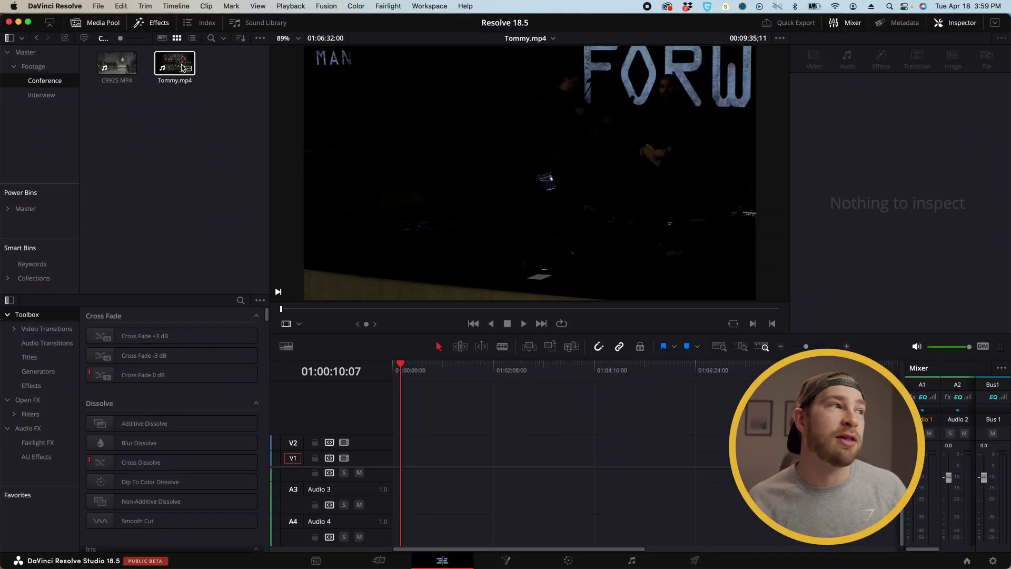
Step: Load Tommy.mp4 into the viewer and skim it to its MOVE FORWARD title frame
{"action": "left_click", "coordinate": [186, 71]}
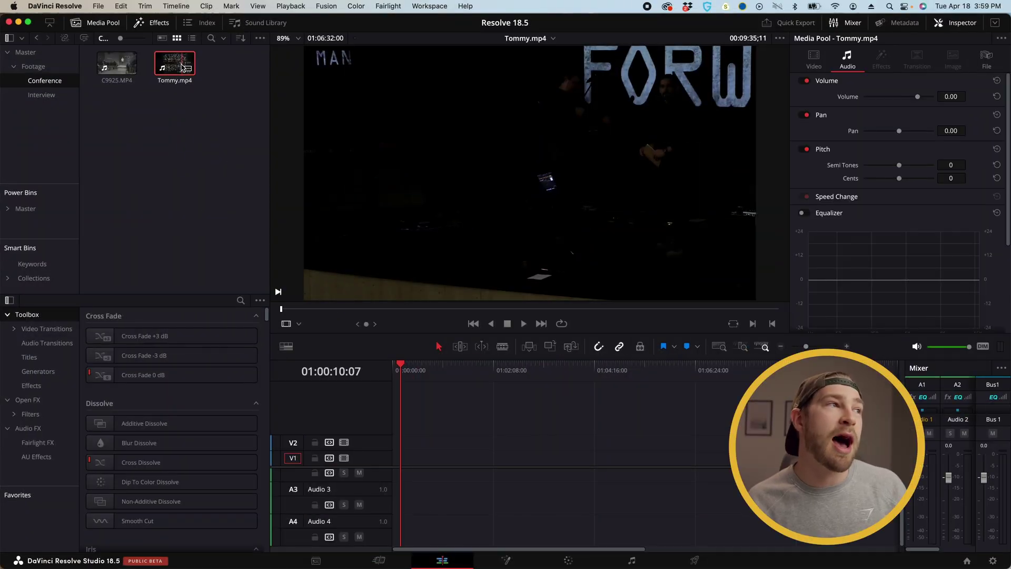
{"action": "left_click_drag", "start_coordinate": [517, 309], "coordinate": [782, 299]}
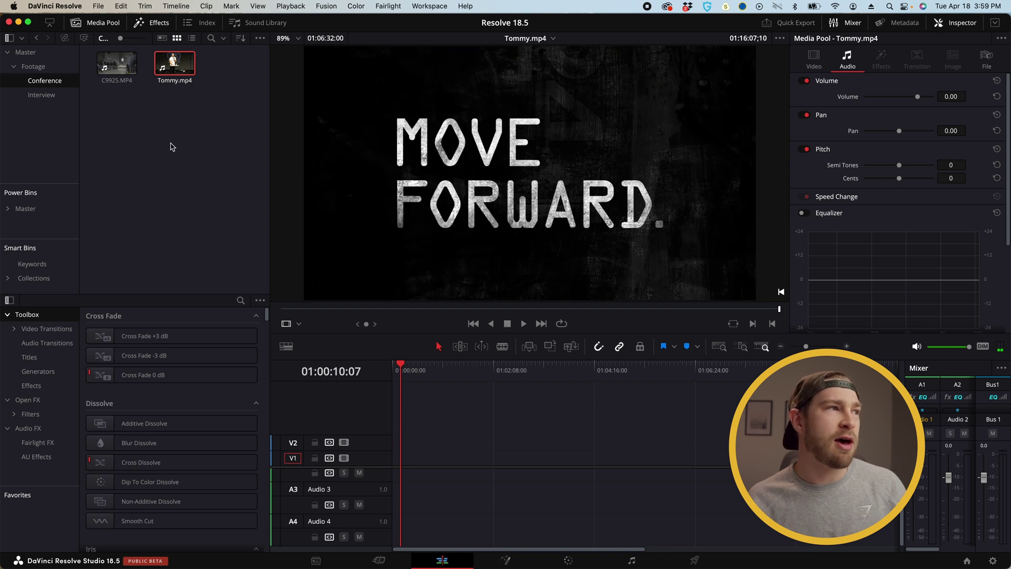
{"action": "left_click", "coordinate": [181, 154]}
Step: Run Transcribe Audio on Tommy.mp4 from its Media Pool context menu
{"action": "right_click", "coordinate": [182, 64]}
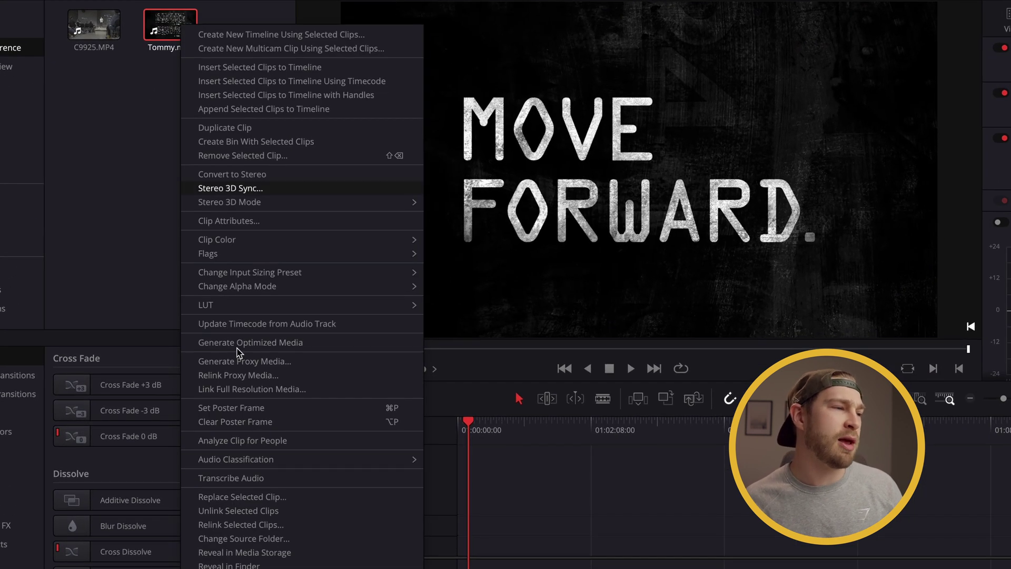
{"action": "left_click", "coordinate": [269, 479]}
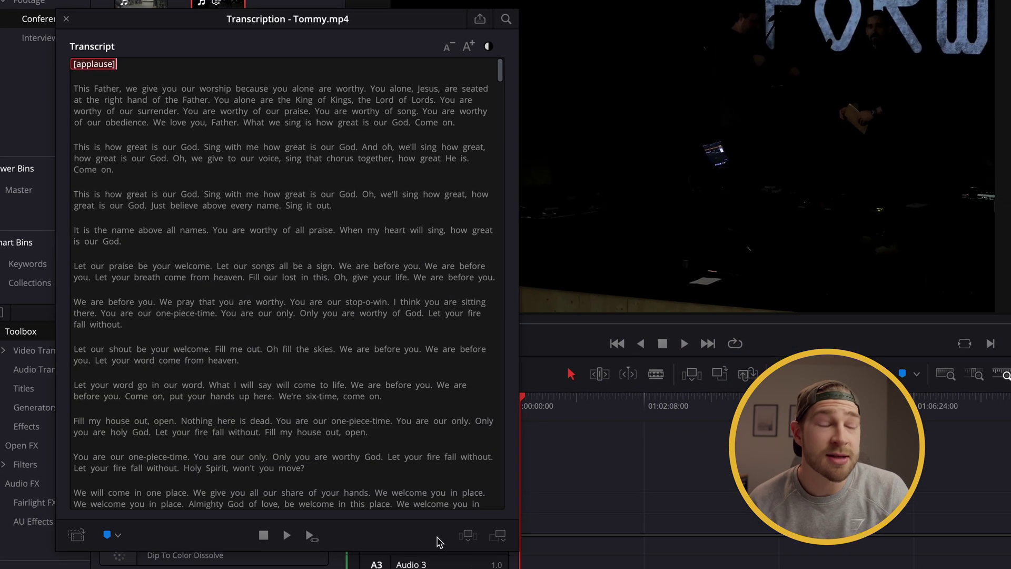
Step: Scroll the transcript, move its window lower left, and skim Tommy.mp4 to the 1 Samuel 16:10-11 slide
{"action": "scroll", "coordinate": [404, 395], "scroll_direction": "down", "scroll_amount": 10}
{"action": "scroll", "coordinate": [404, 395], "scroll_direction": "down", "scroll_amount": 20}
{"action": "scroll", "coordinate": [403, 387], "scroll_direction": "down", "scroll_amount": 15}
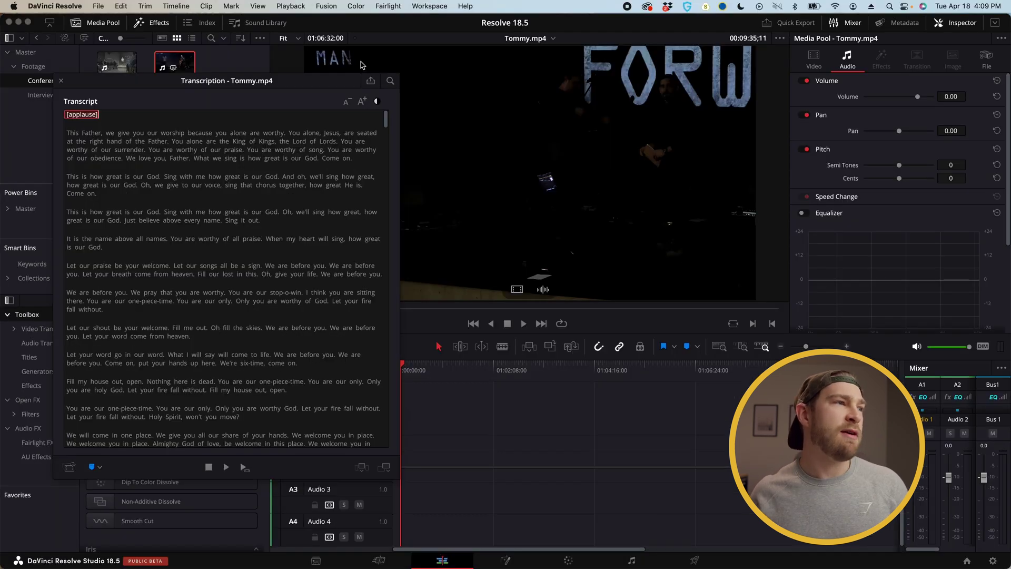
{"action": "left_click_drag", "start_coordinate": [332, 84], "coordinate": [298, 222]}
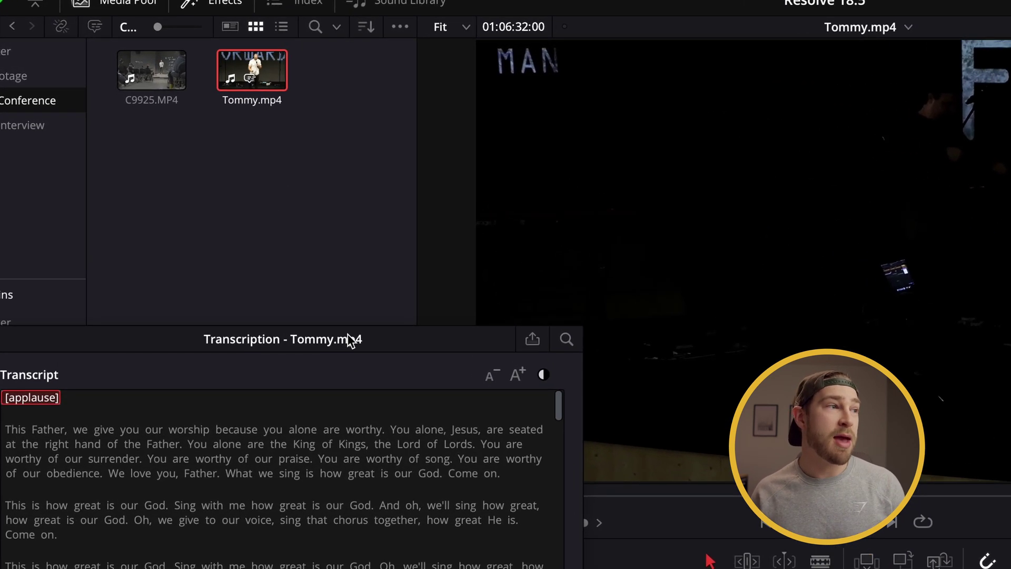
{"action": "left_click_drag", "start_coordinate": [343, 343], "coordinate": [232, 433]}
{"action": "left_click_drag", "start_coordinate": [734, 480], "coordinate": [606, 498]}
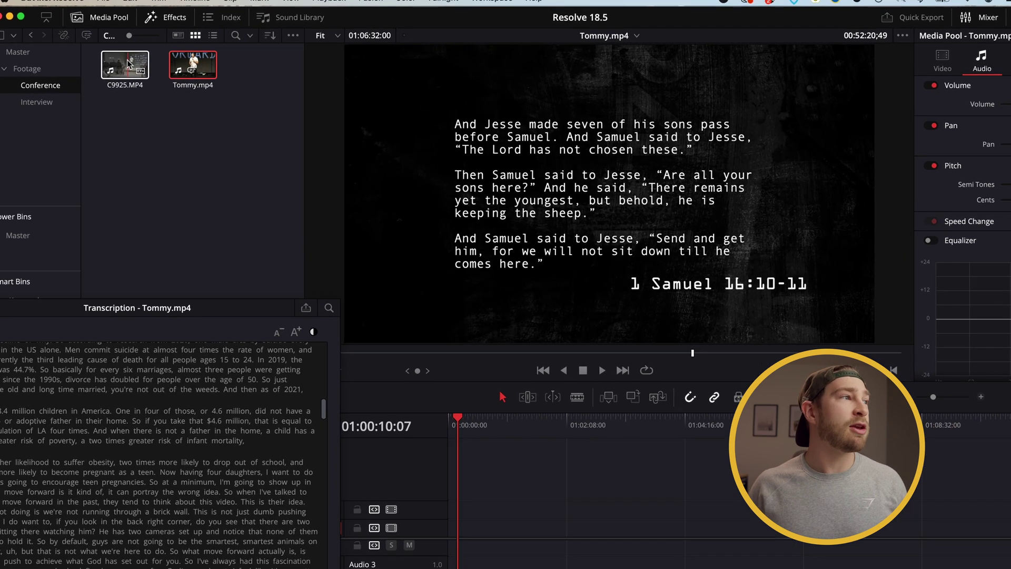
Step: Preview the second-camera clip C9925.MP4 by scrubbing it and briefly playing it
{"action": "left_click", "coordinate": [118, 61]}
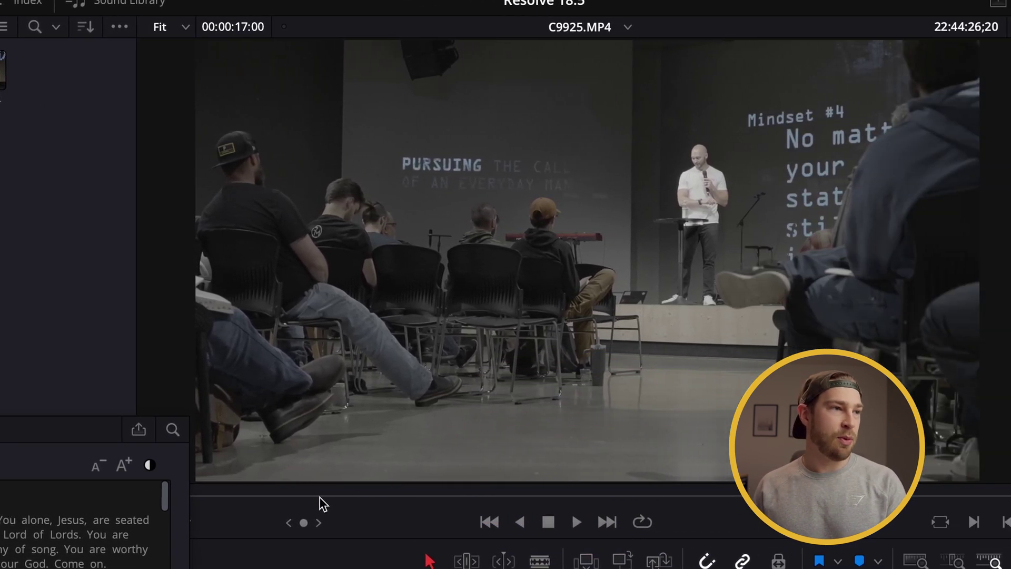
{"action": "left_click", "coordinate": [601, 498]}
{"action": "left_click_drag", "start_coordinate": [255, 498], "coordinate": [162, 496]}
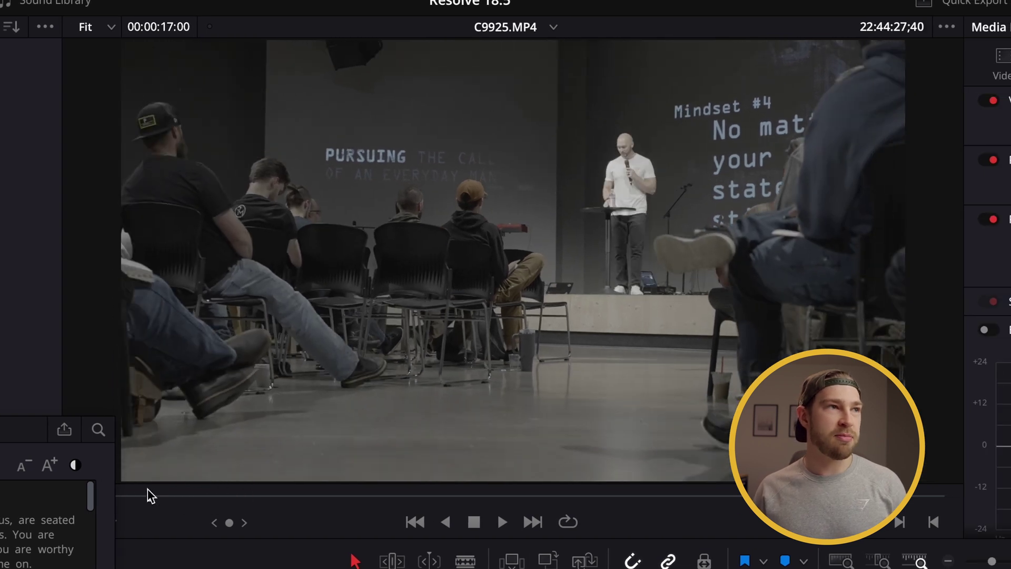
{"action": "key", "text": "space"}
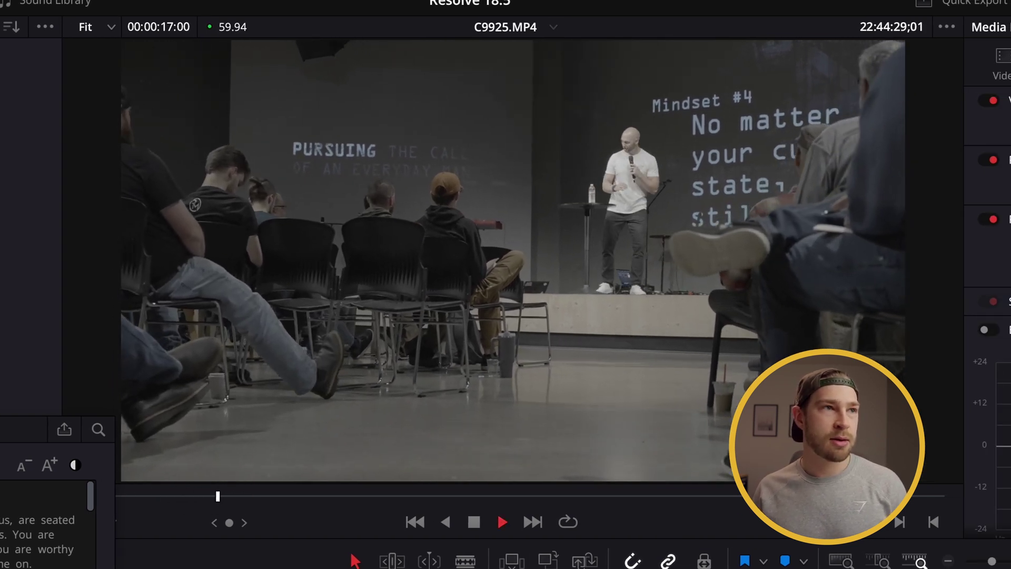
{"action": "key", "text": "space"}
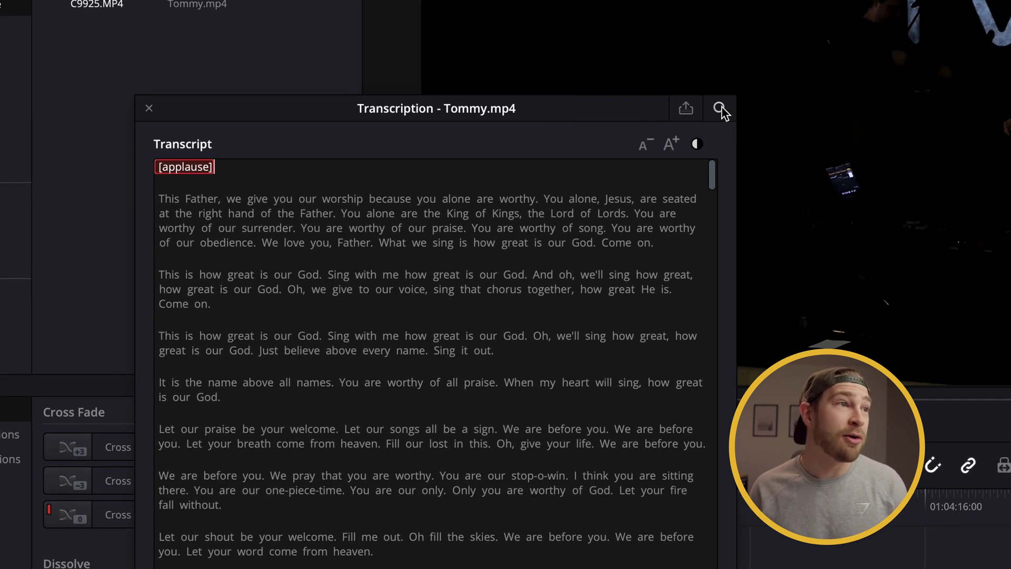
Step: Search the Tommy.mp4 transcript for 'cindy' and scroll to the second match
{"action": "left_click", "coordinate": [721, 108]}
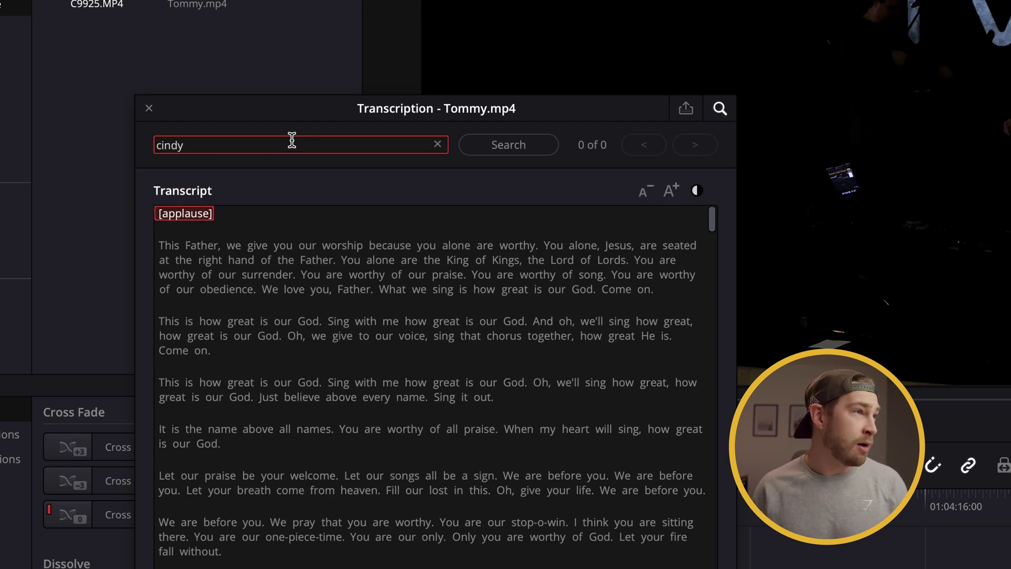
{"action": "left_click", "coordinate": [522, 150]}
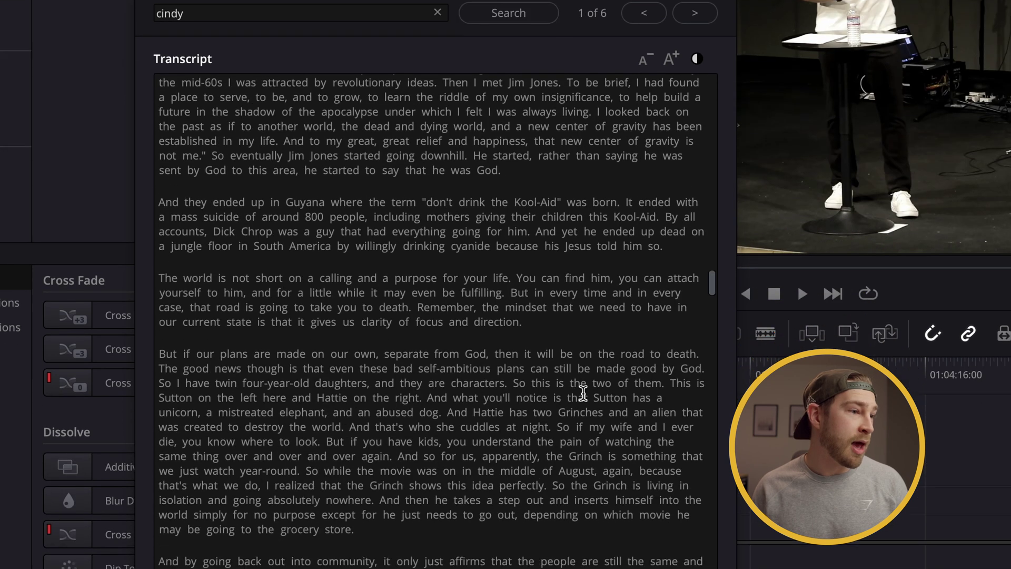
{"action": "scroll", "coordinate": [583, 336], "scroll_direction": "down", "scroll_amount": 3}
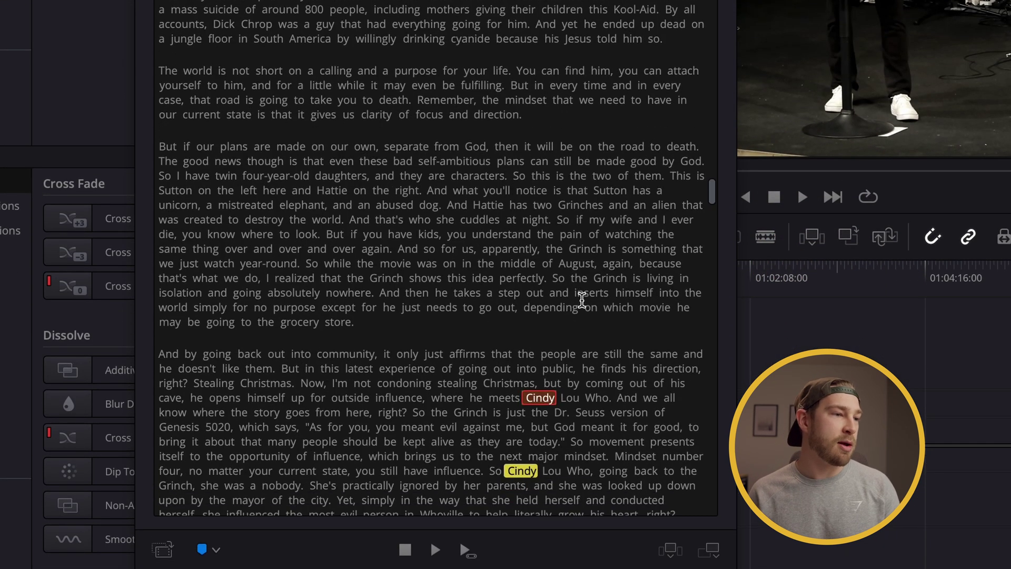
{"action": "scroll", "coordinate": [609, 404], "scroll_direction": "down", "scroll_amount": 2}
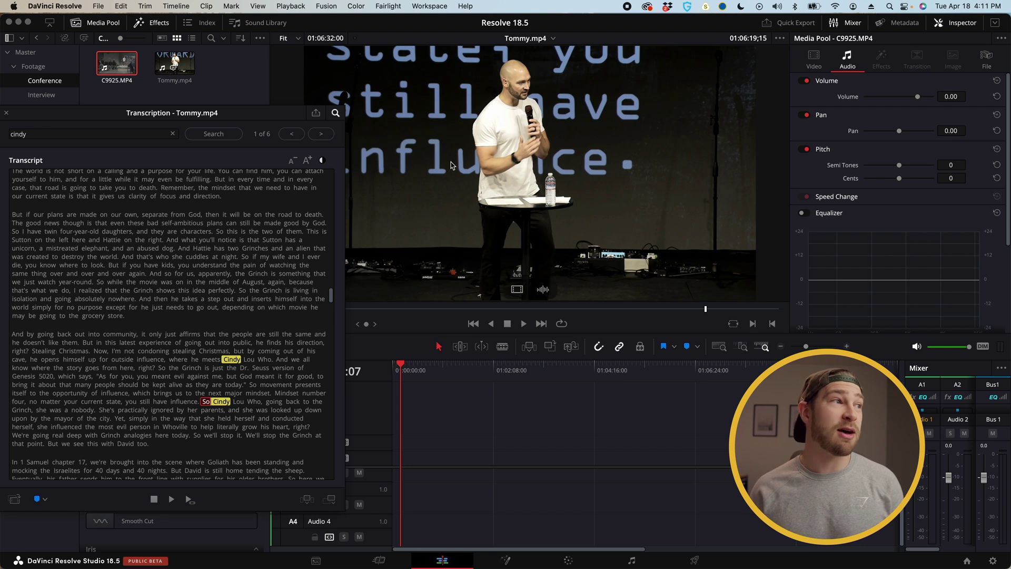
Step: Play the sermon from the 'Cindy Lou Who' phrase, stopping at 'parents,'
{"action": "left_click_drag", "start_coordinate": [230, 113], "coordinate": [212, 115]}
{"action": "key", "text": "space"}
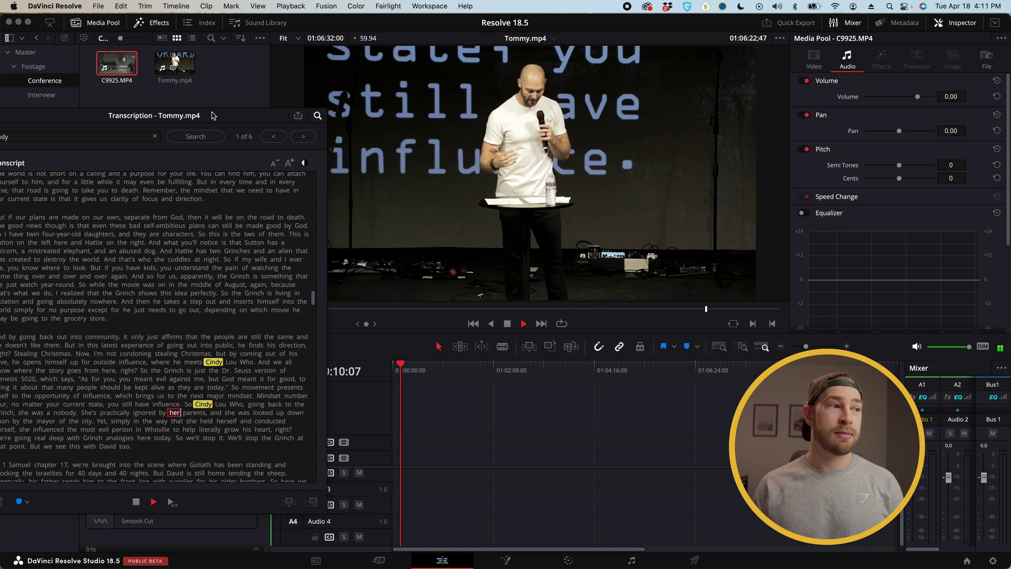
{"action": "key", "text": "space"}
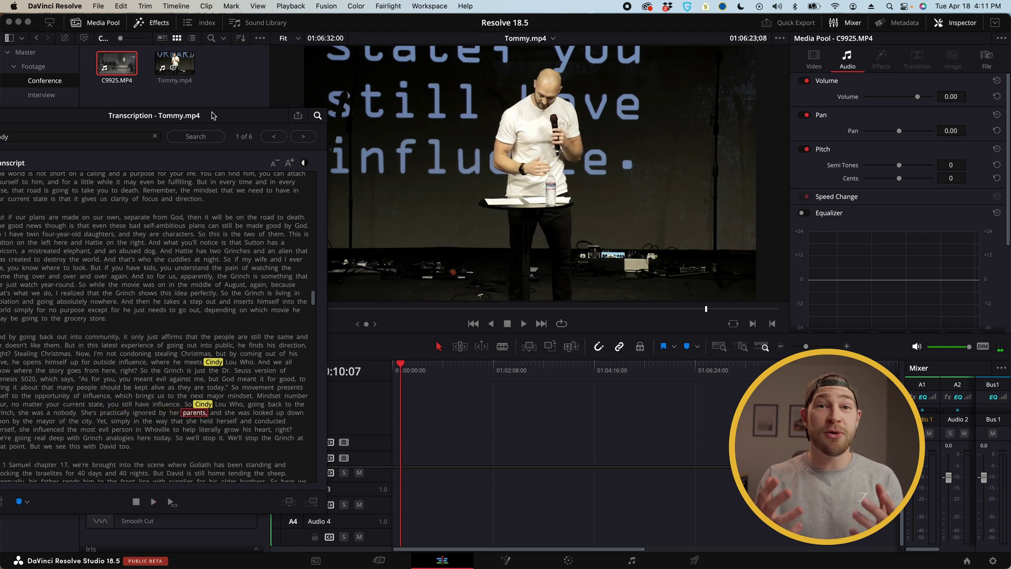
Step: Select the transcript text from 'Cindy' to 'parents,' and drag it onto Timeline 1
{"action": "left_click_drag", "start_coordinate": [256, 117], "coordinate": [277, 79]}
{"action": "left_click_drag", "start_coordinate": [215, 365], "coordinate": [228, 373]}
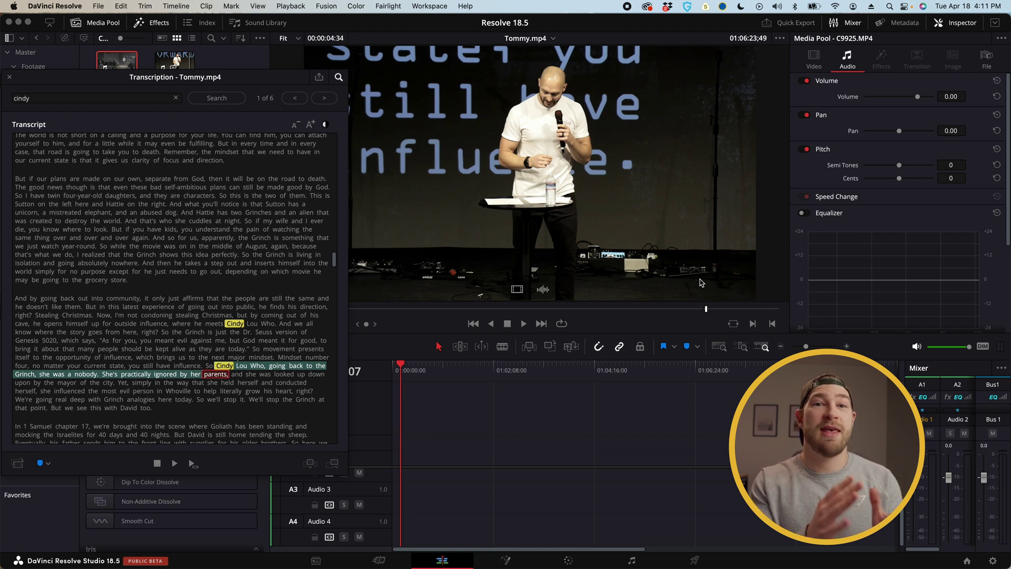
{"action": "left_click_drag", "start_coordinate": [674, 225], "coordinate": [405, 458]}
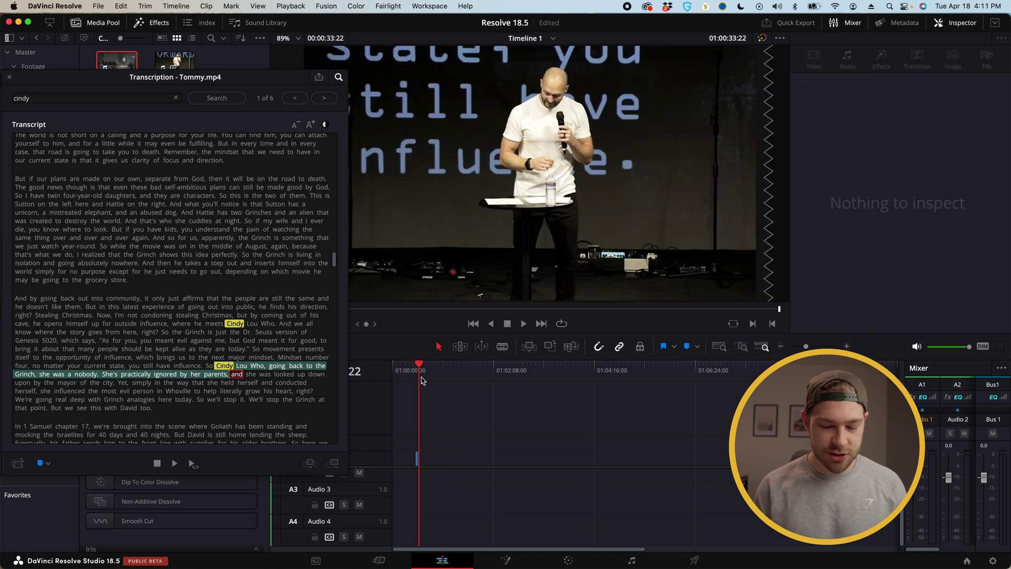
{"action": "key", "text": "super+equal"}
{"action": "key", "text": "super+equal"}
{"action": "key", "text": "super+equal"}
{"action": "key", "text": "super+equal"}
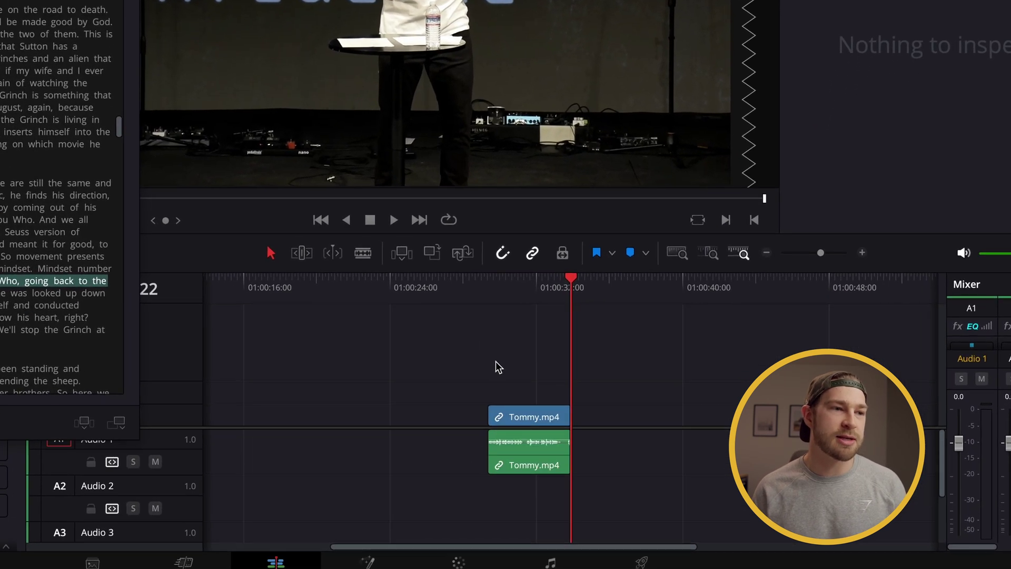
{"action": "left_click", "coordinate": [496, 292]}
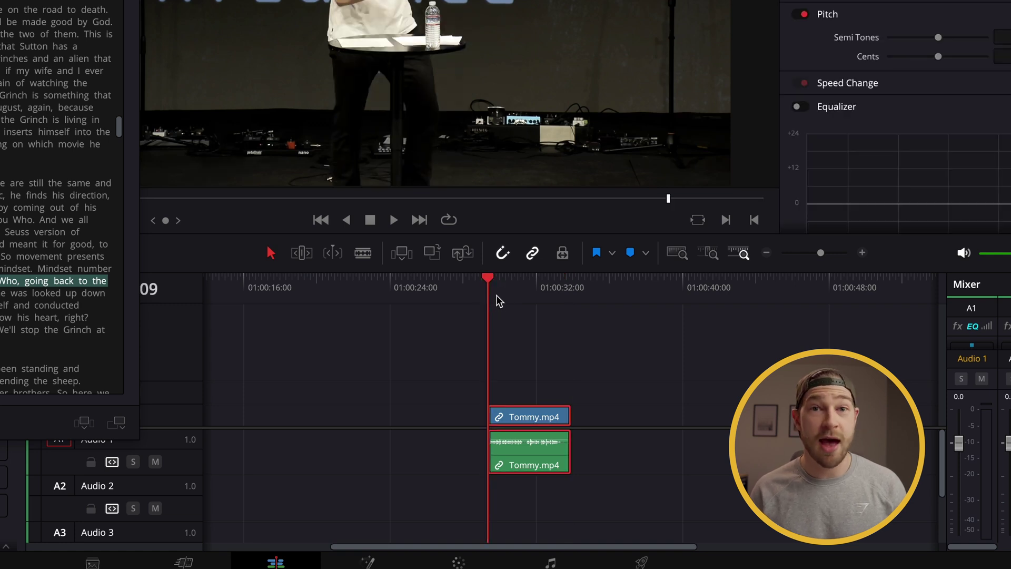
{"action": "key", "text": "space"}
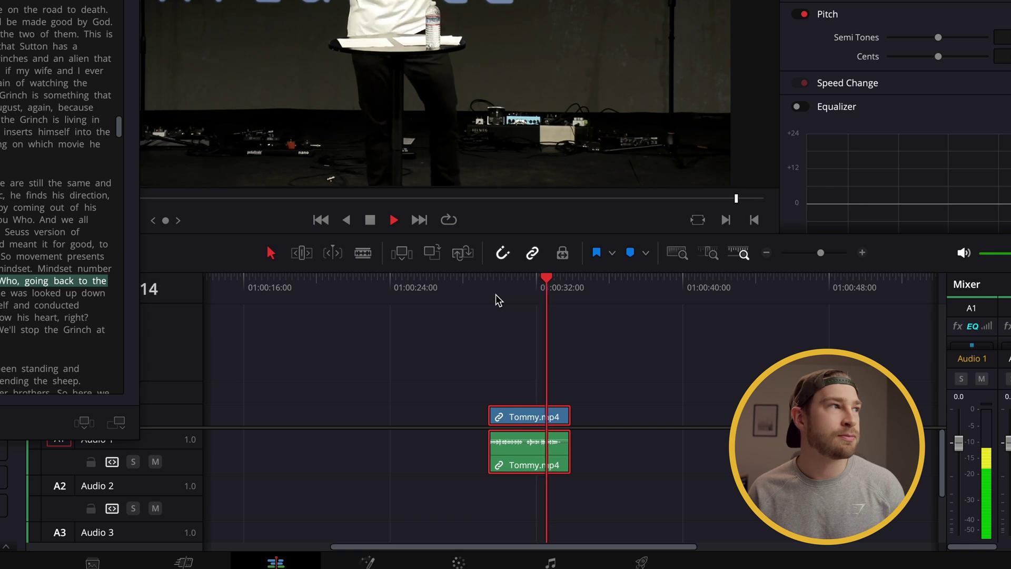
{"action": "key", "text": "space"}
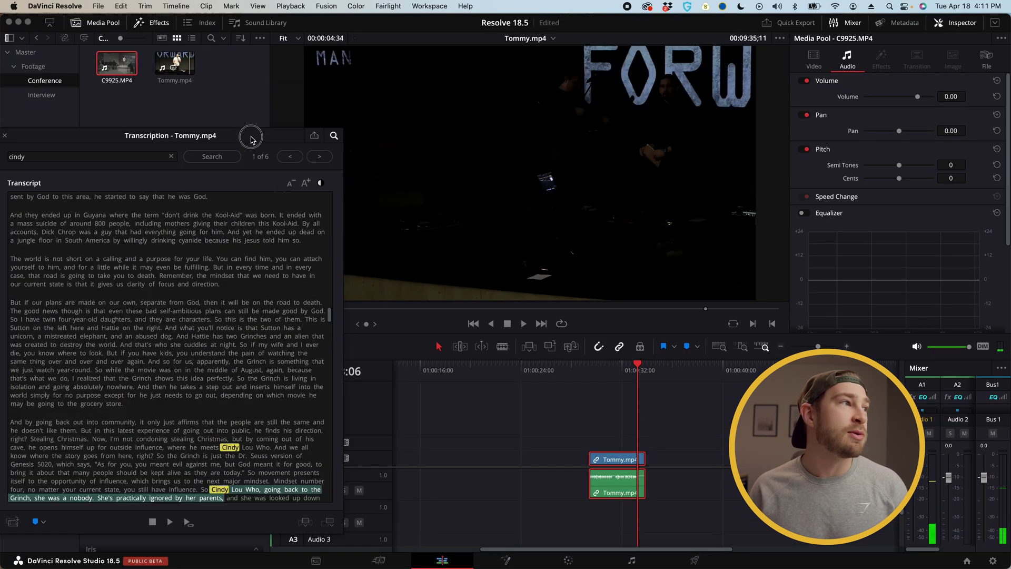
Step: Add C9925.MP4 above the Tommy clips and auto-align all four clips based on waveform
{"action": "left_click_drag", "start_coordinate": [113, 58], "coordinate": [595, 443]}
{"action": "left_click_drag", "start_coordinate": [688, 478], "coordinate": [627, 401]}
{"action": "right_click", "coordinate": [658, 521]}
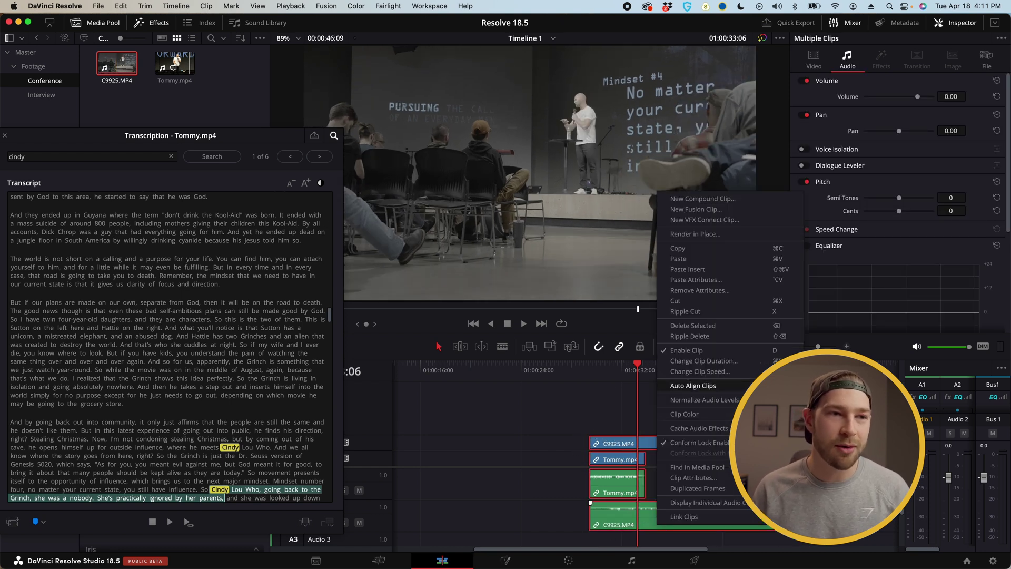
{"action": "left_click", "coordinate": [700, 386]}
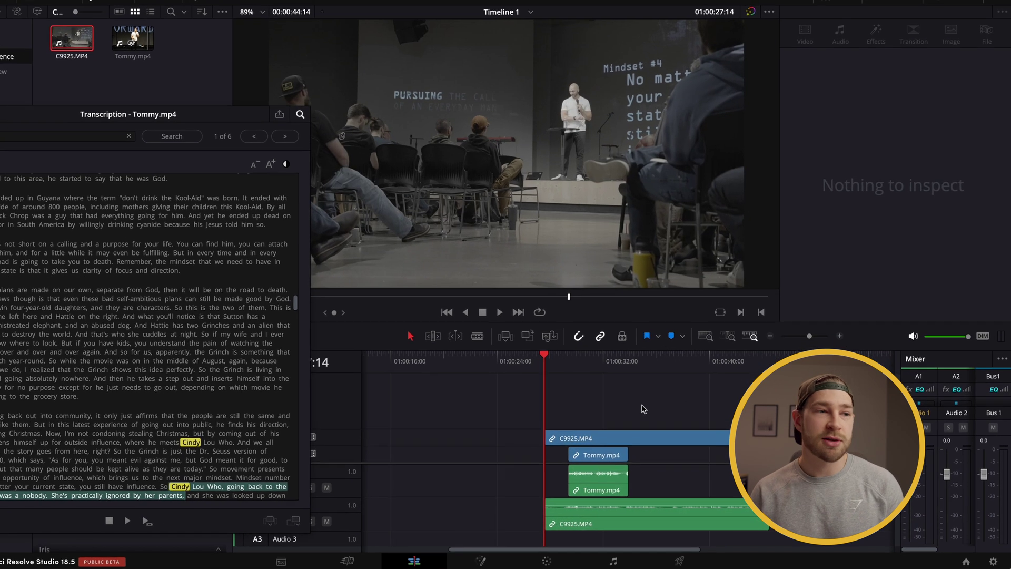
Step: Mute the C9925.MP4 audio, extend the Tommy.mp4 audio at both ends, and play the synced section
{"action": "left_click", "coordinate": [630, 518]}
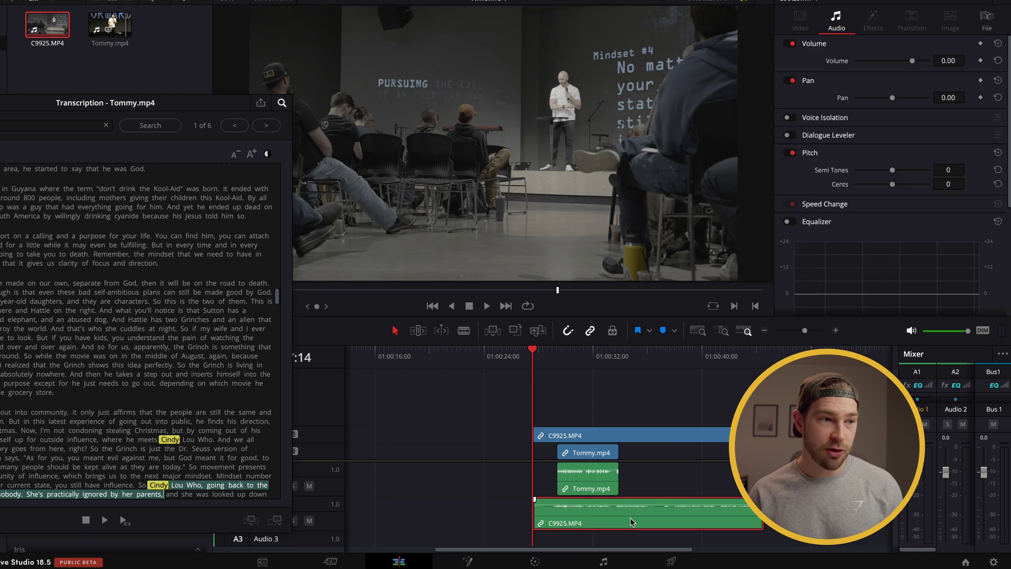
{"action": "key", "text": "d"}
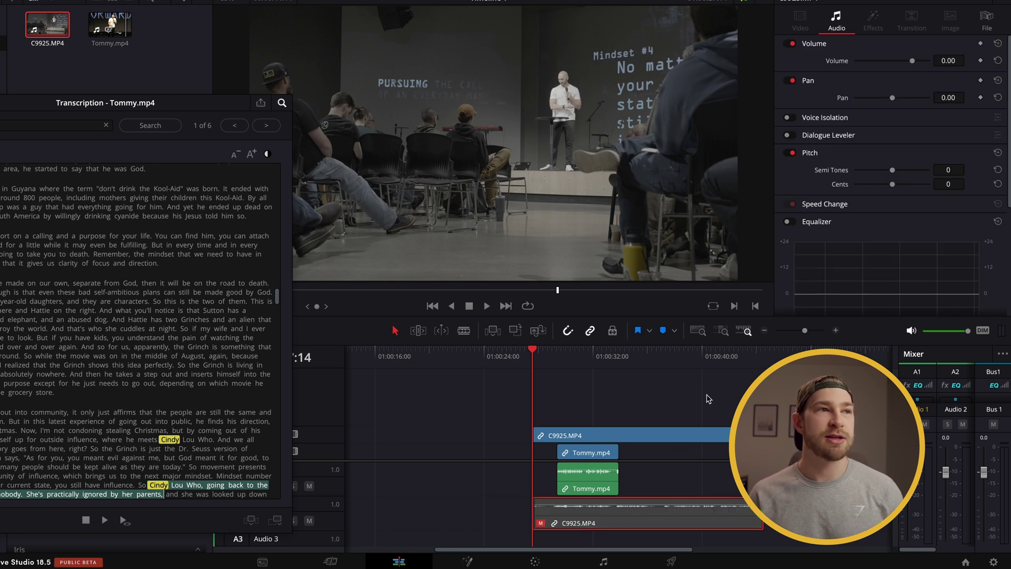
{"action": "left_click_drag", "start_coordinate": [560, 488], "coordinate": [533, 488]}
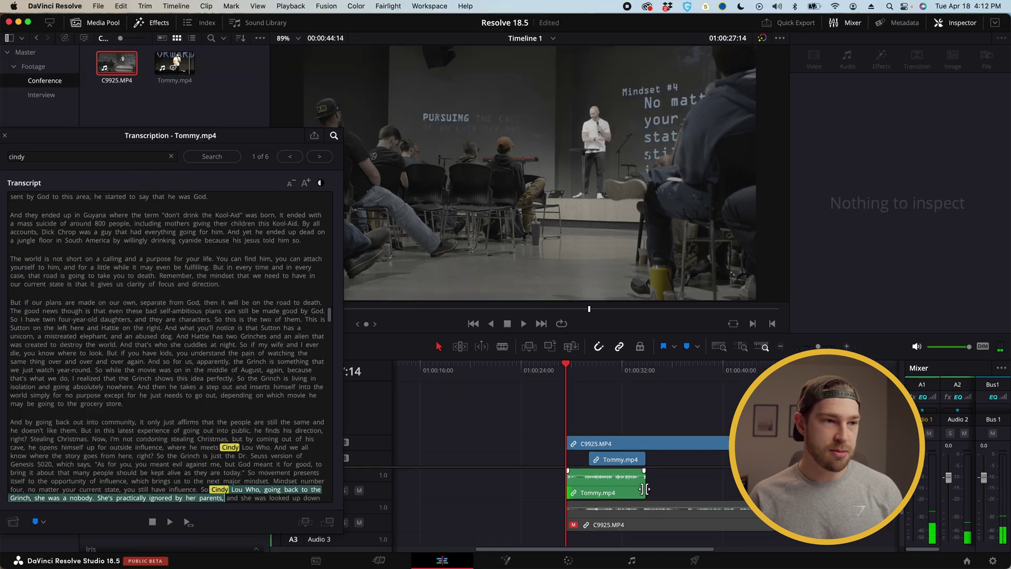
{"action": "left_click_drag", "start_coordinate": [619, 488], "coordinate": [713, 489]}
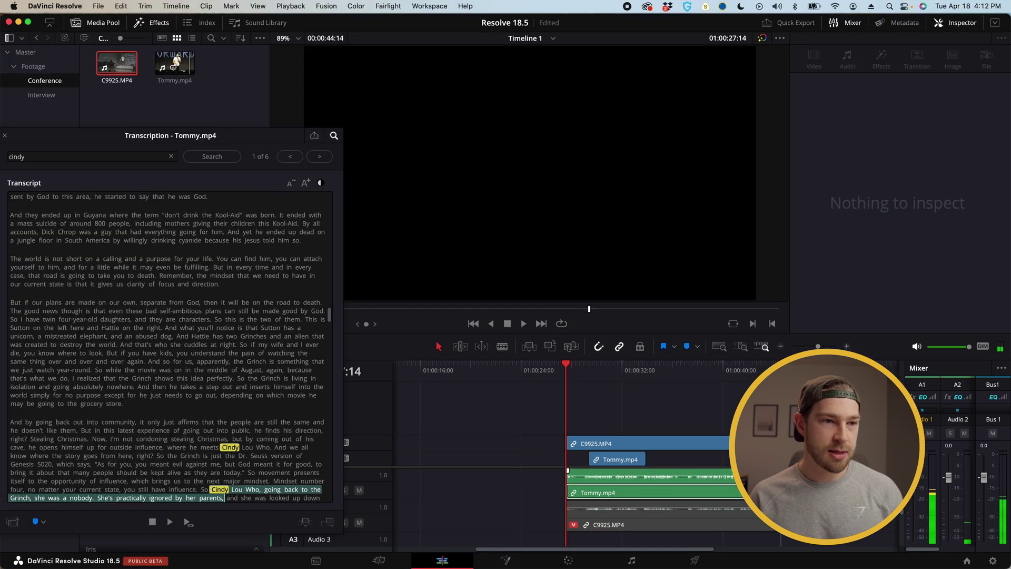
{"action": "key", "text": "space"}
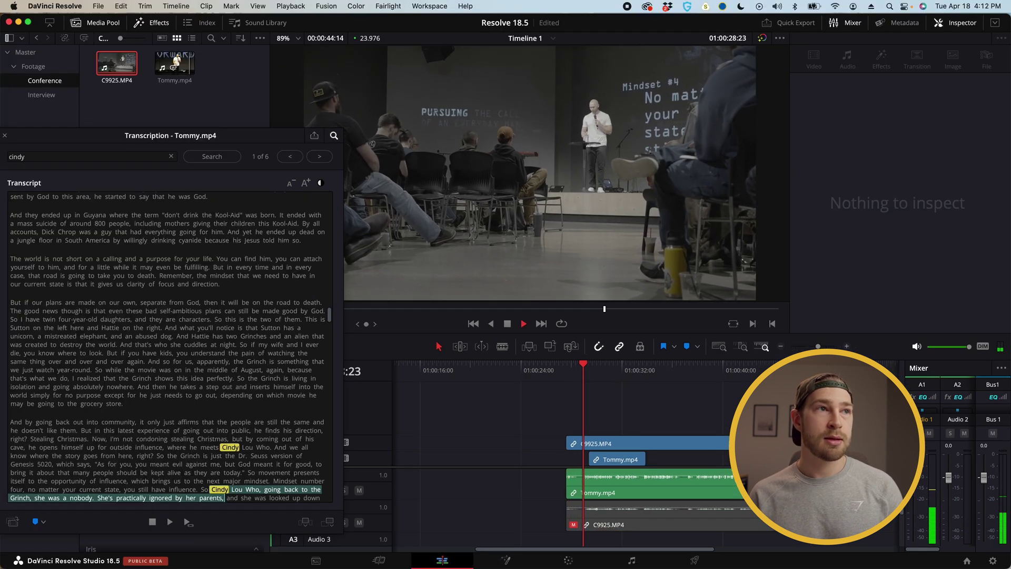